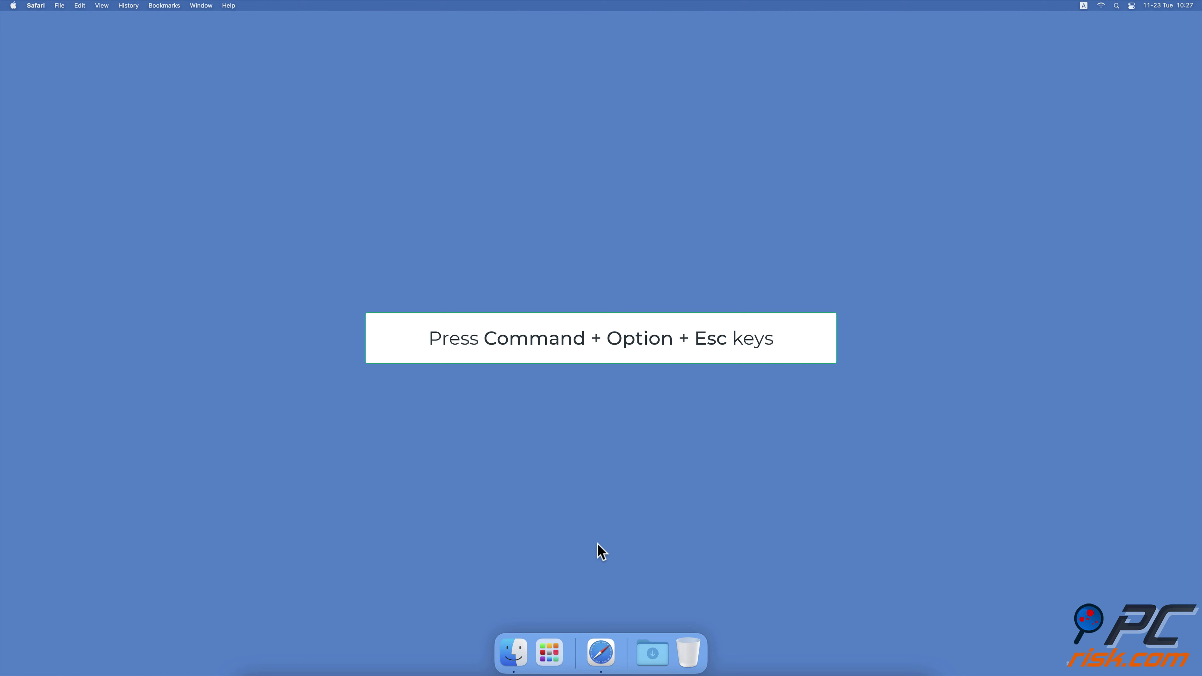
Force-quit Safari from the Force Quit Applications window, leaving only Finder running
{"action": "key", "text": "super+alt+Escape"}
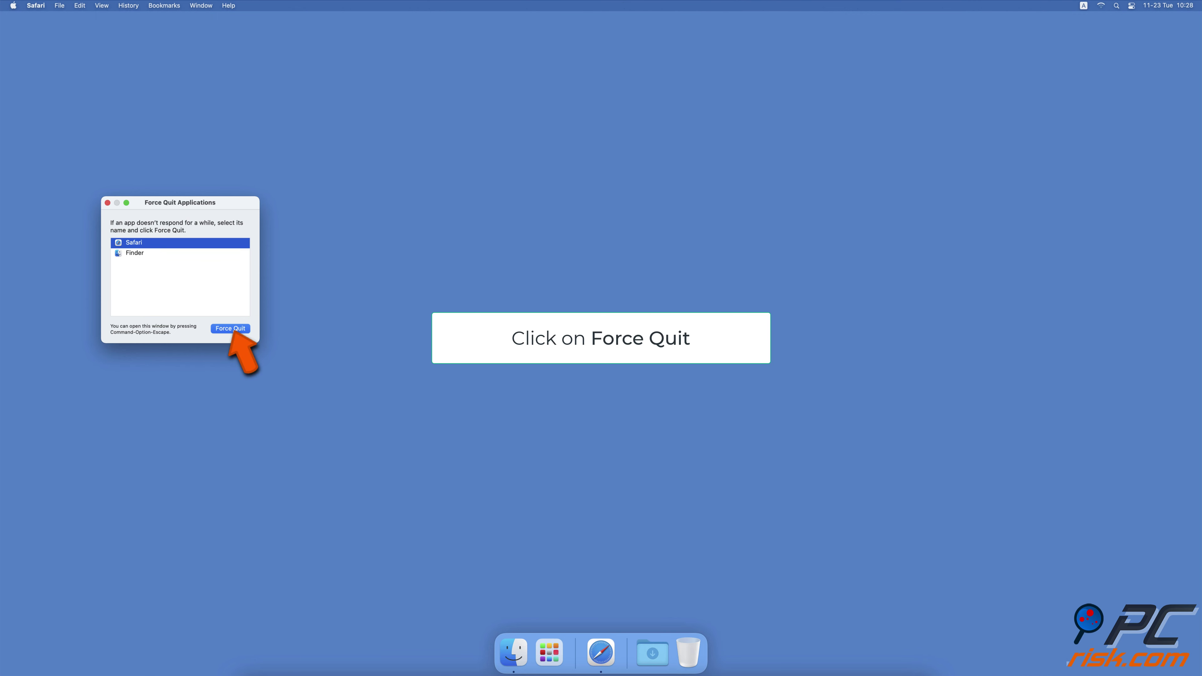
{"action": "left_click", "coordinate": [231, 330]}
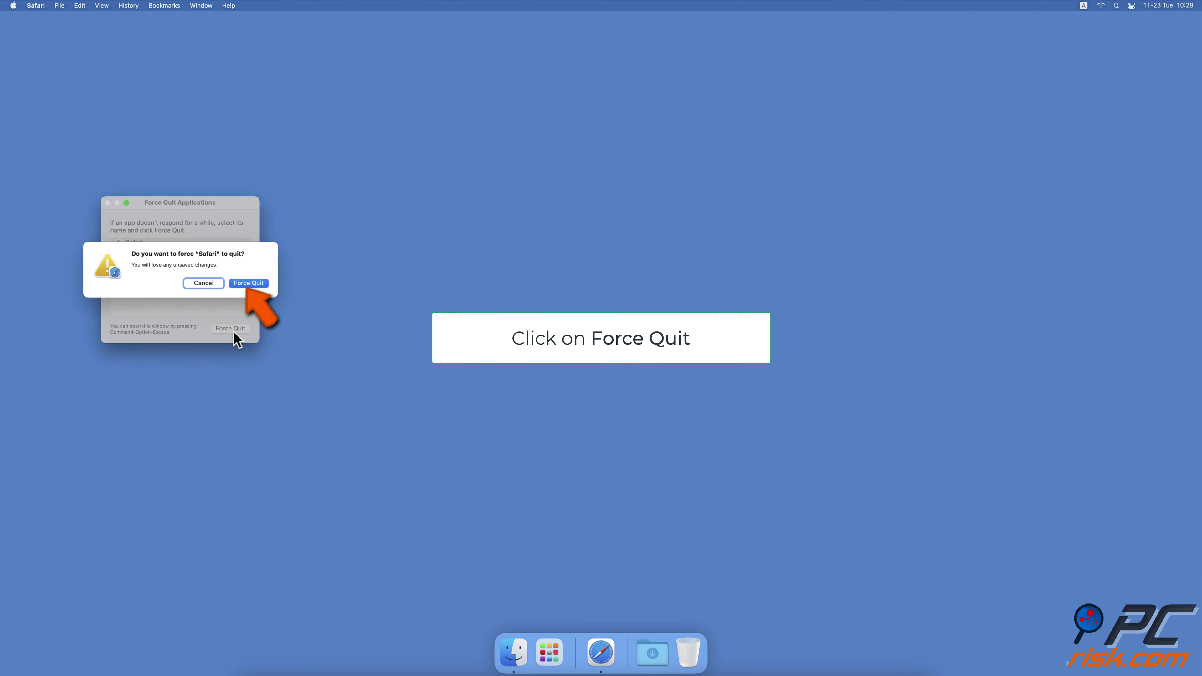
{"action": "left_click", "coordinate": [250, 284]}
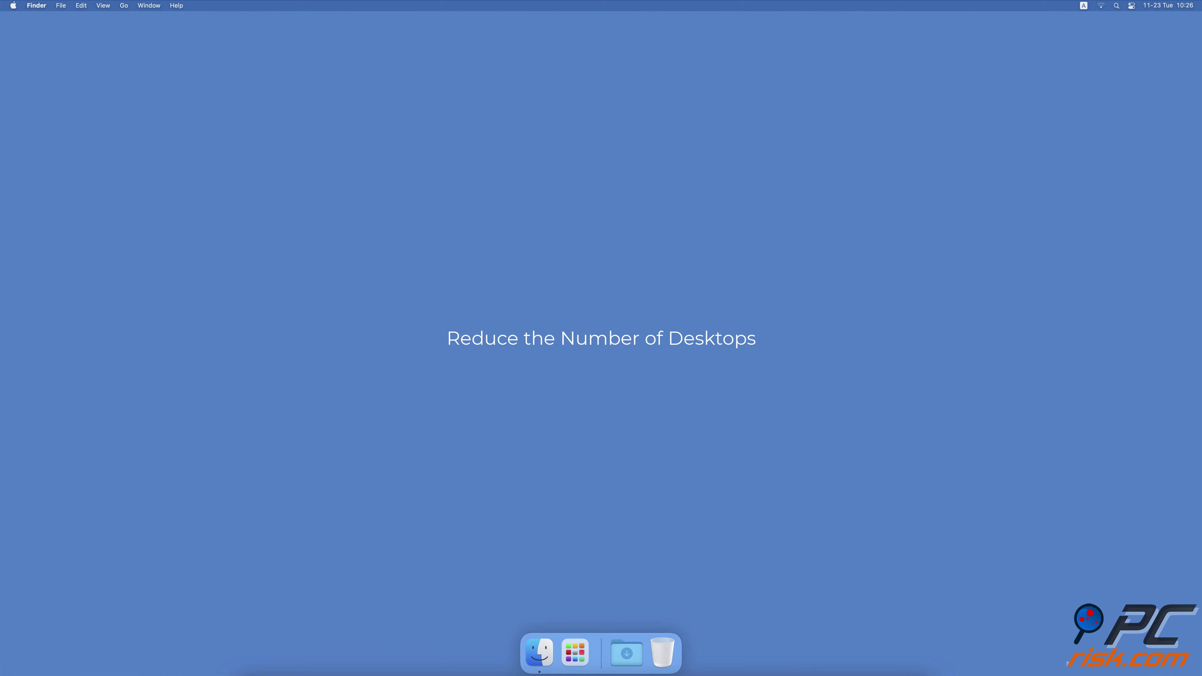
Open Mission Control through Spotlight and remove Desktop 2 from the Spaces bar
{"action": "type", "text": "mission"}
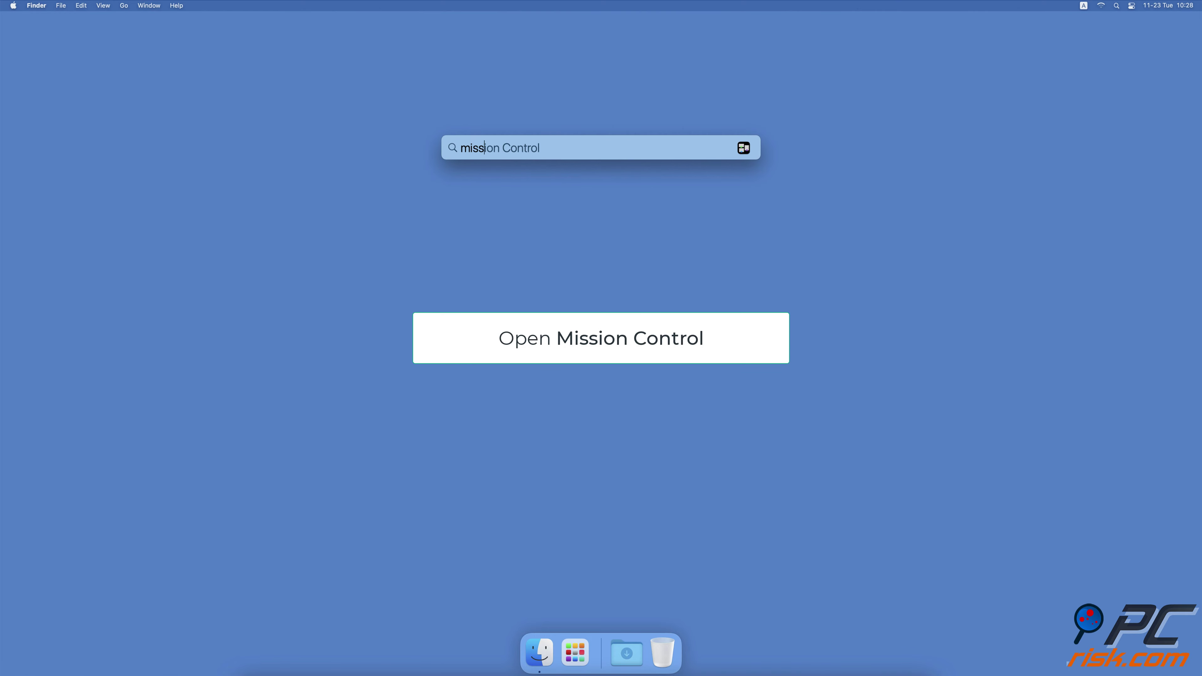
{"action": "key", "text": "Return"}
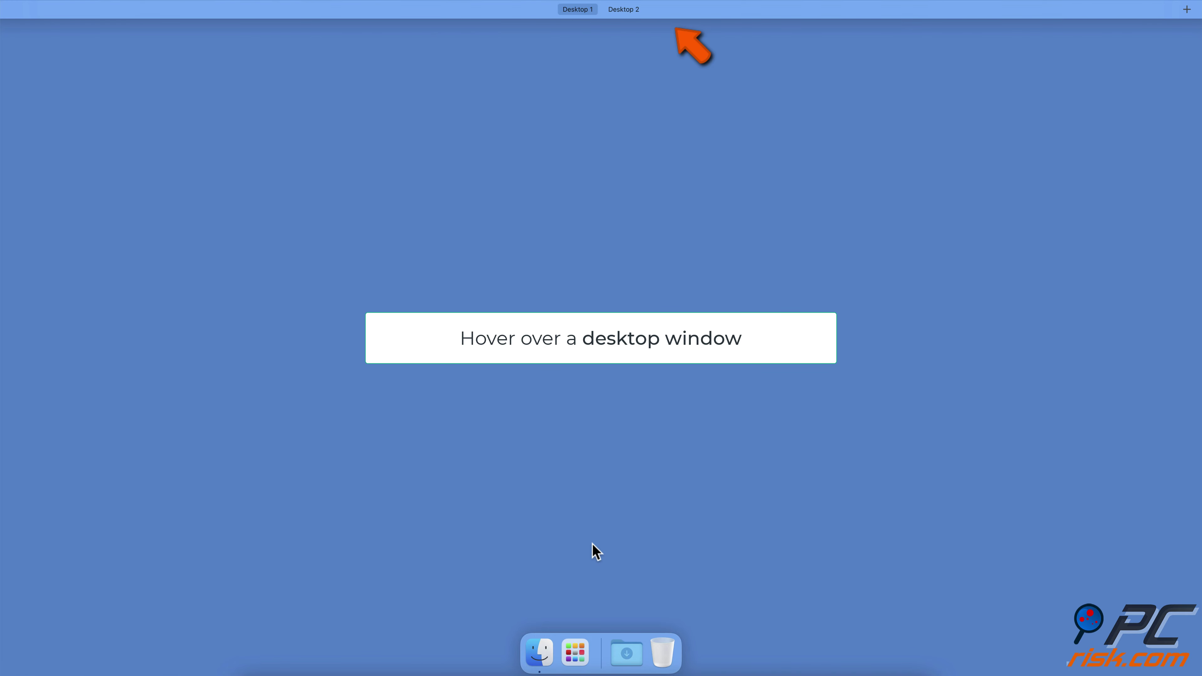
{"action": "mouse_move", "coordinate": [648, 17]}
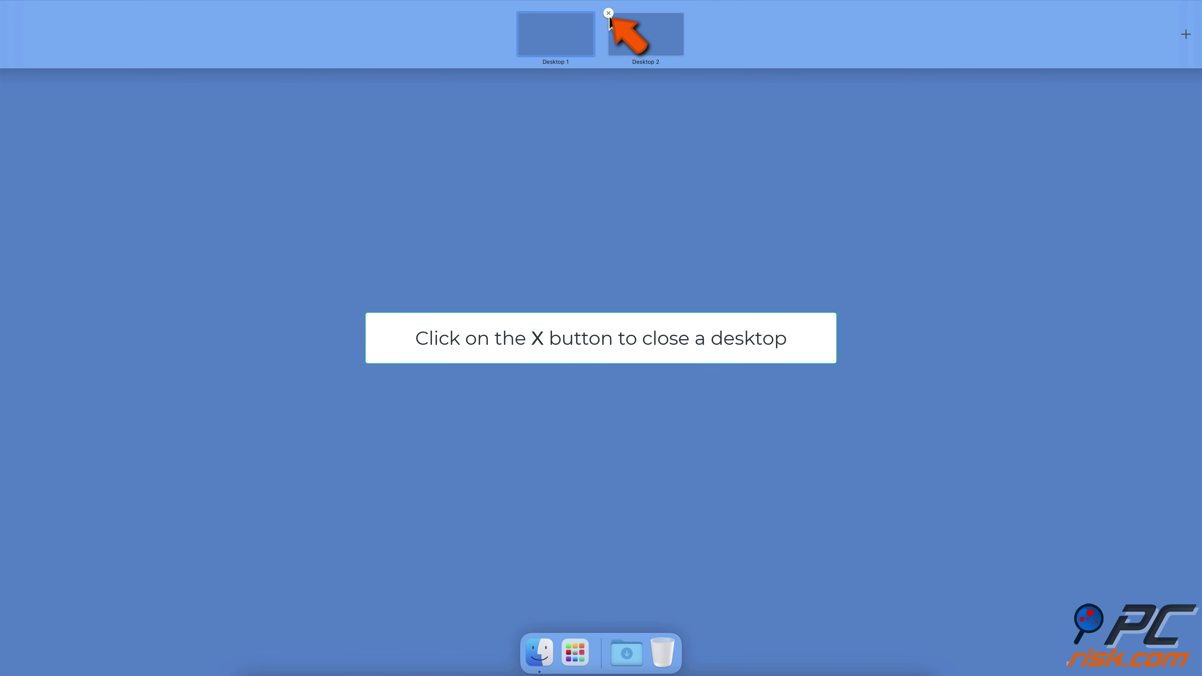
{"action": "left_click", "coordinate": [609, 13]}
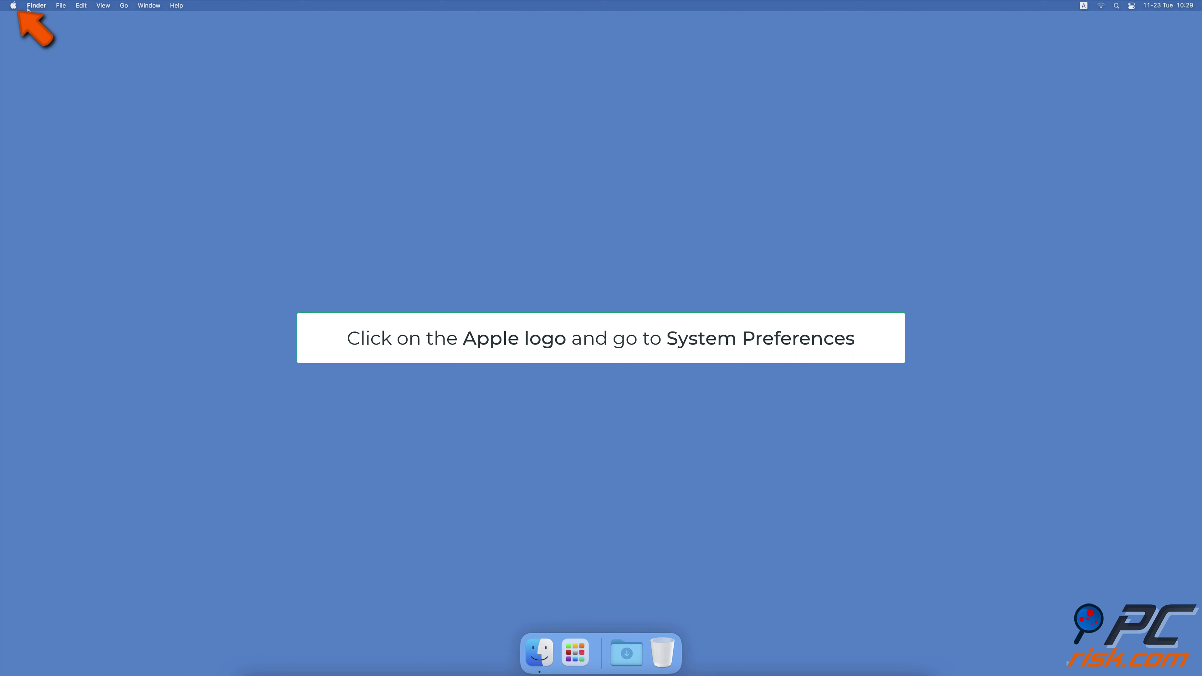
Enable Reduce transparency under Accessibility > Display in System Preferences
{"action": "left_click", "coordinate": [14, 6]}
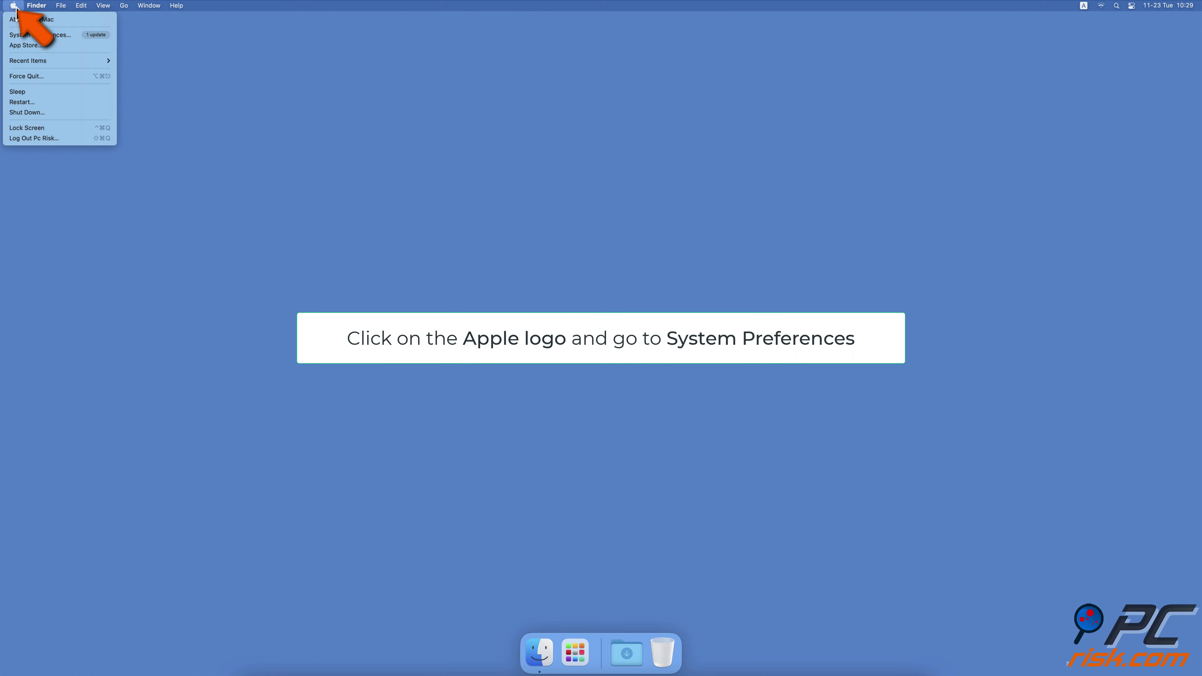
{"action": "left_click", "coordinate": [85, 43]}
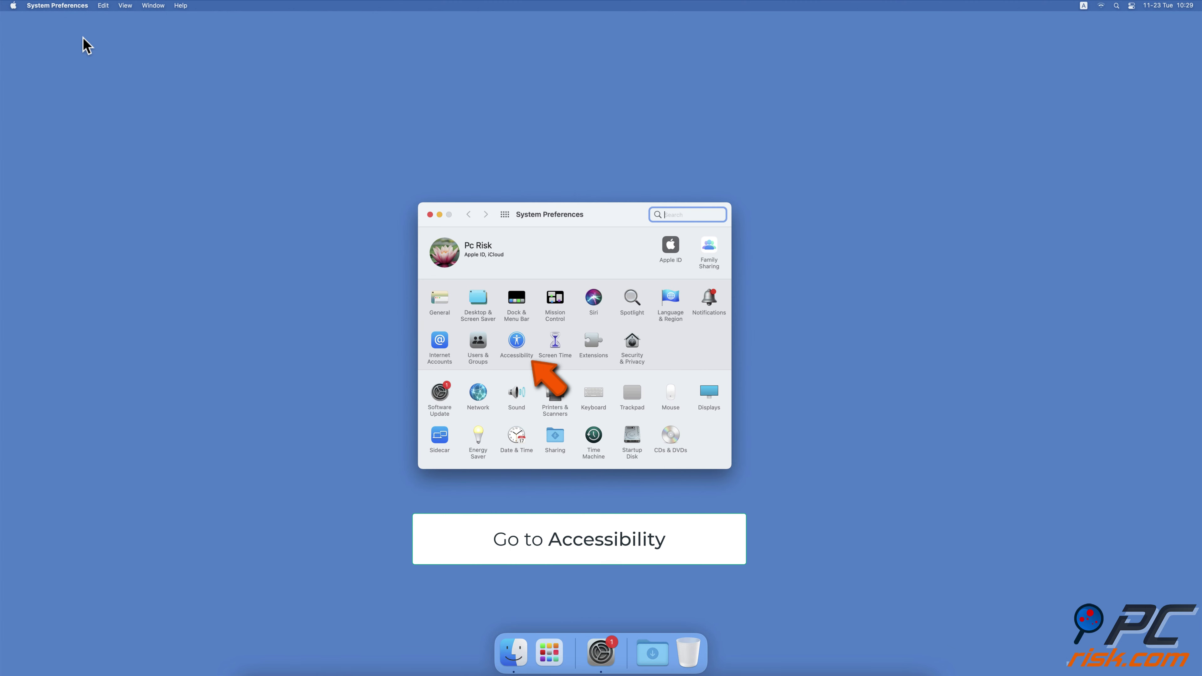
{"action": "left_click", "coordinate": [517, 342]}
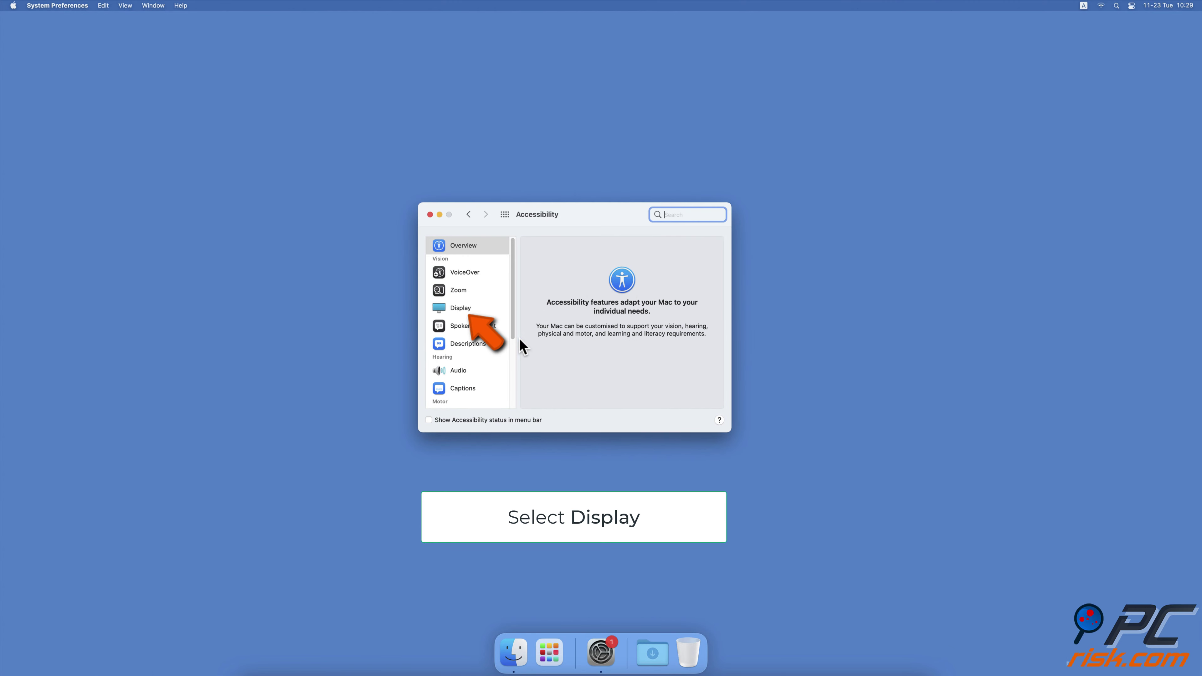
{"action": "left_click", "coordinate": [481, 313]}
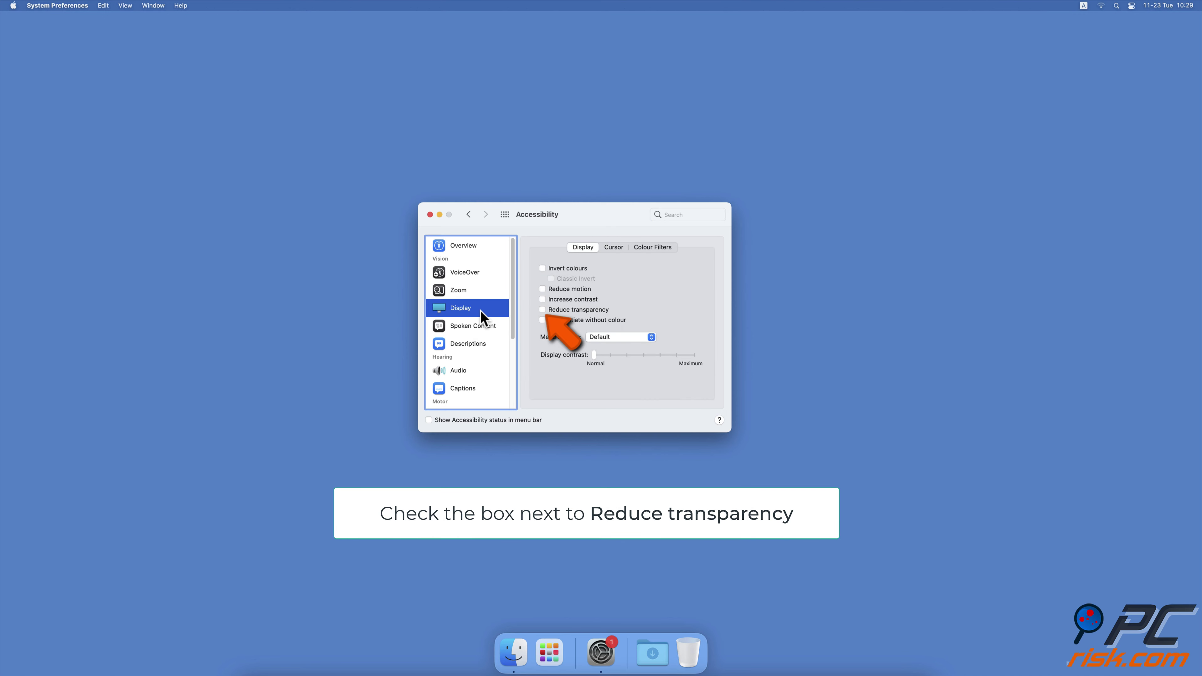
{"action": "left_click", "coordinate": [543, 309]}
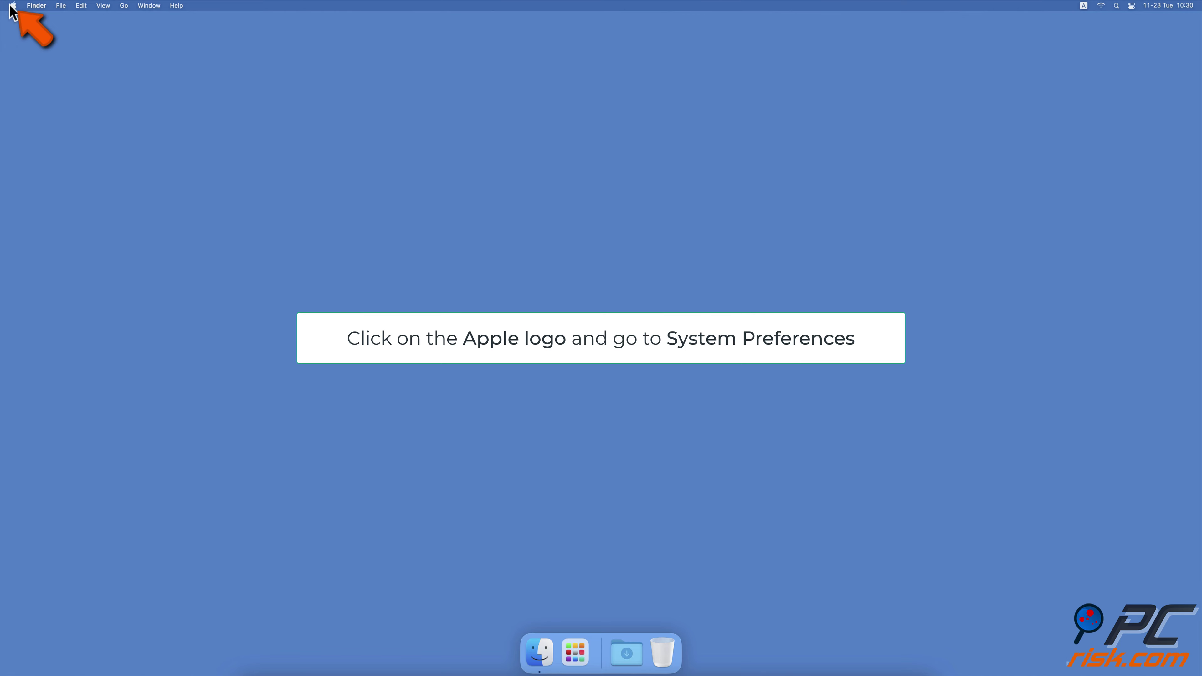
Uncheck 'Displays have separate Spaces' and 'Automatically rearrange Spaces' in Mission Control preferences
{"action": "left_click", "coordinate": [13, 6]}
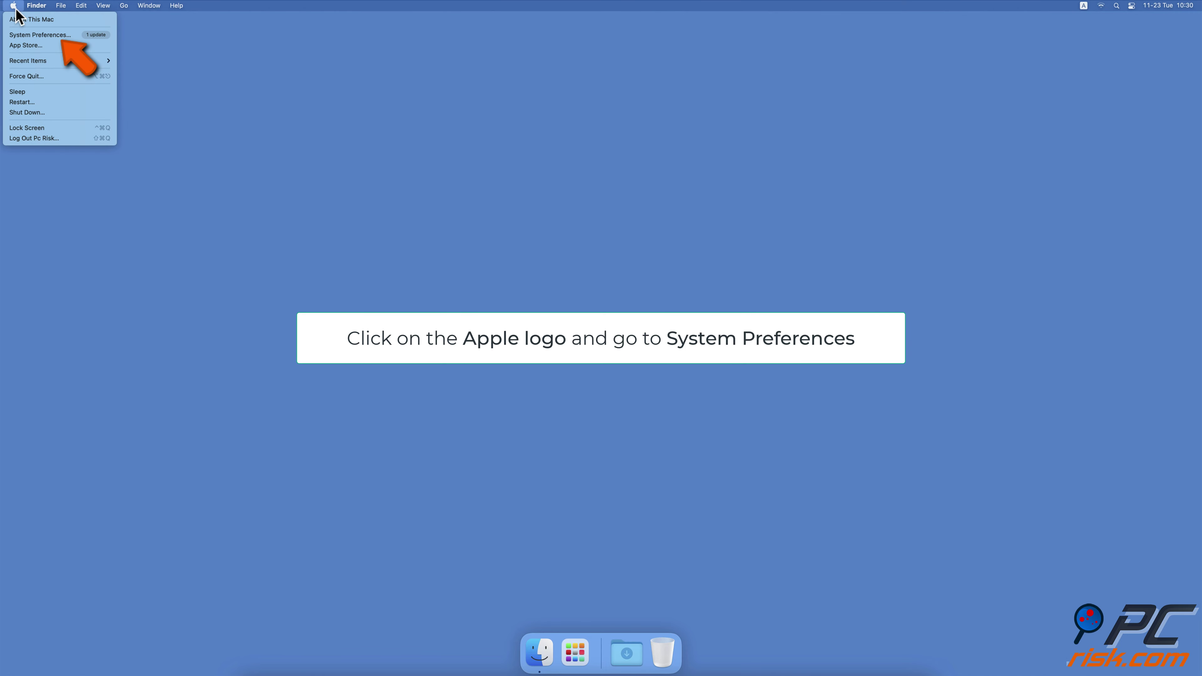
{"action": "left_click", "coordinate": [82, 38]}
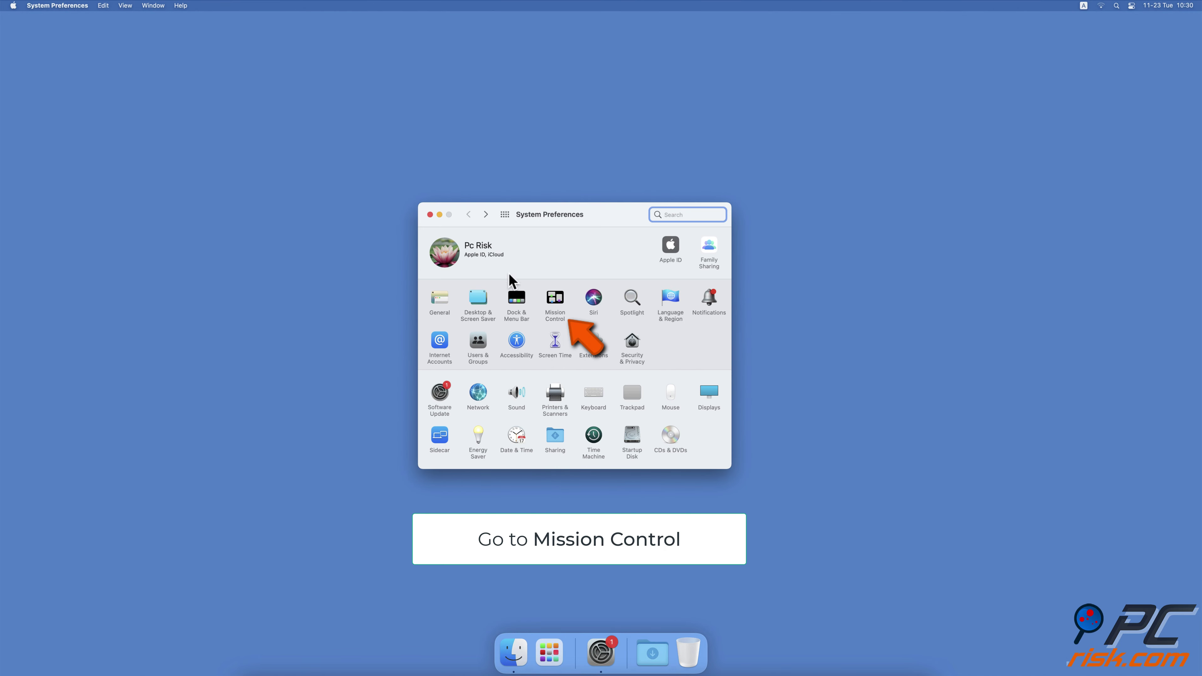
{"action": "left_click", "coordinate": [565, 303]}
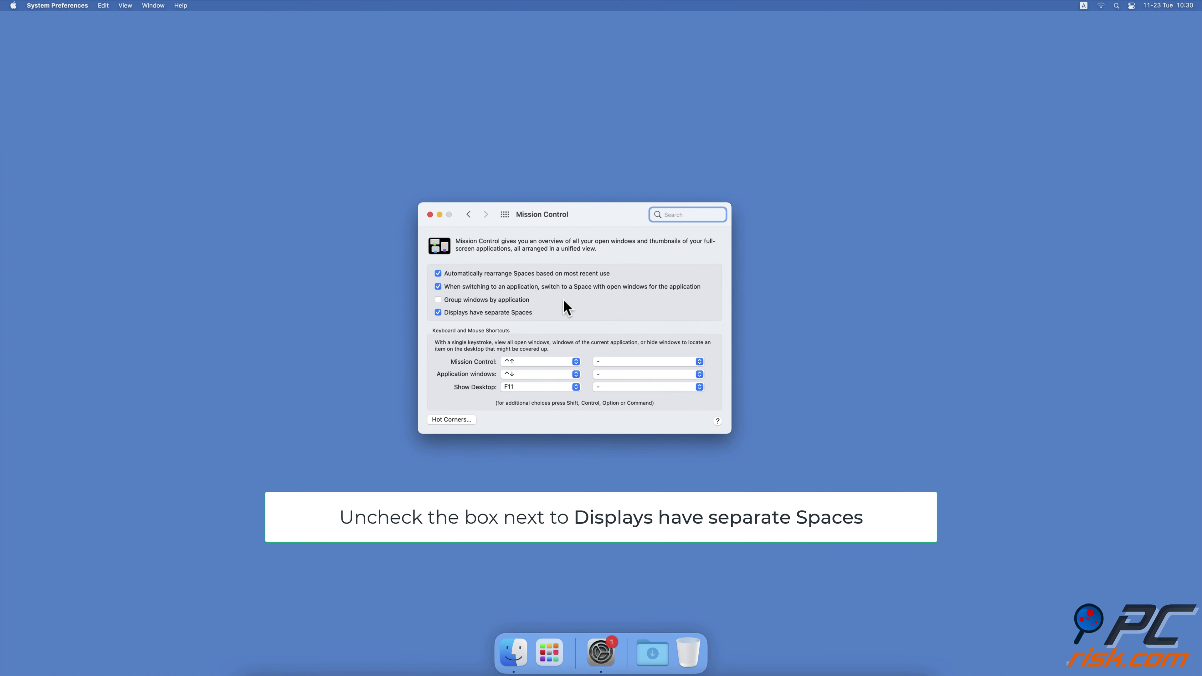
{"action": "left_click", "coordinate": [437, 313]}
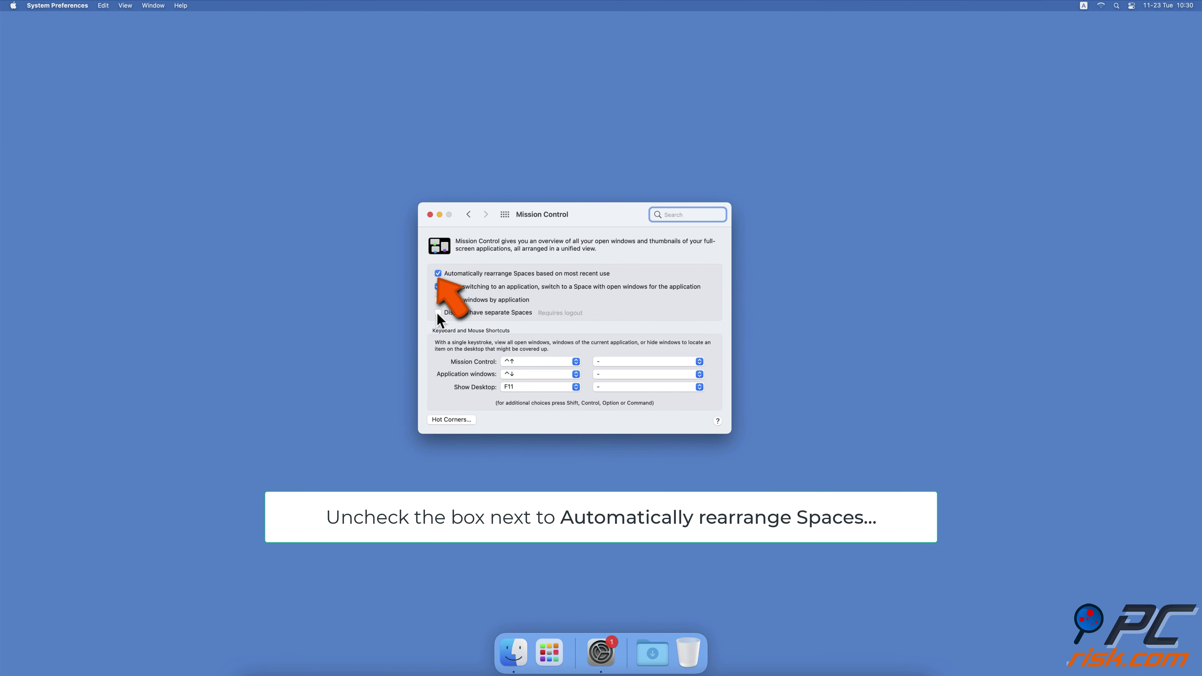
{"action": "left_click", "coordinate": [439, 274]}
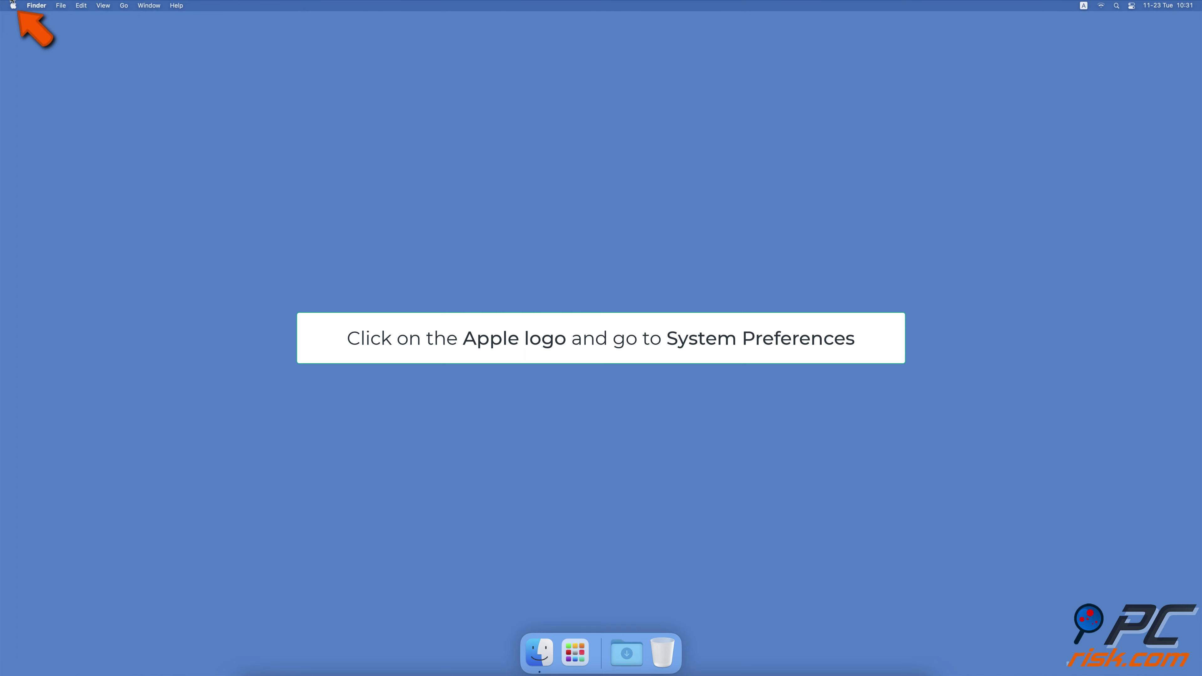
Delete Safari from the Login Items list in Users & Groups preferences
{"action": "left_click", "coordinate": [12, 5]}
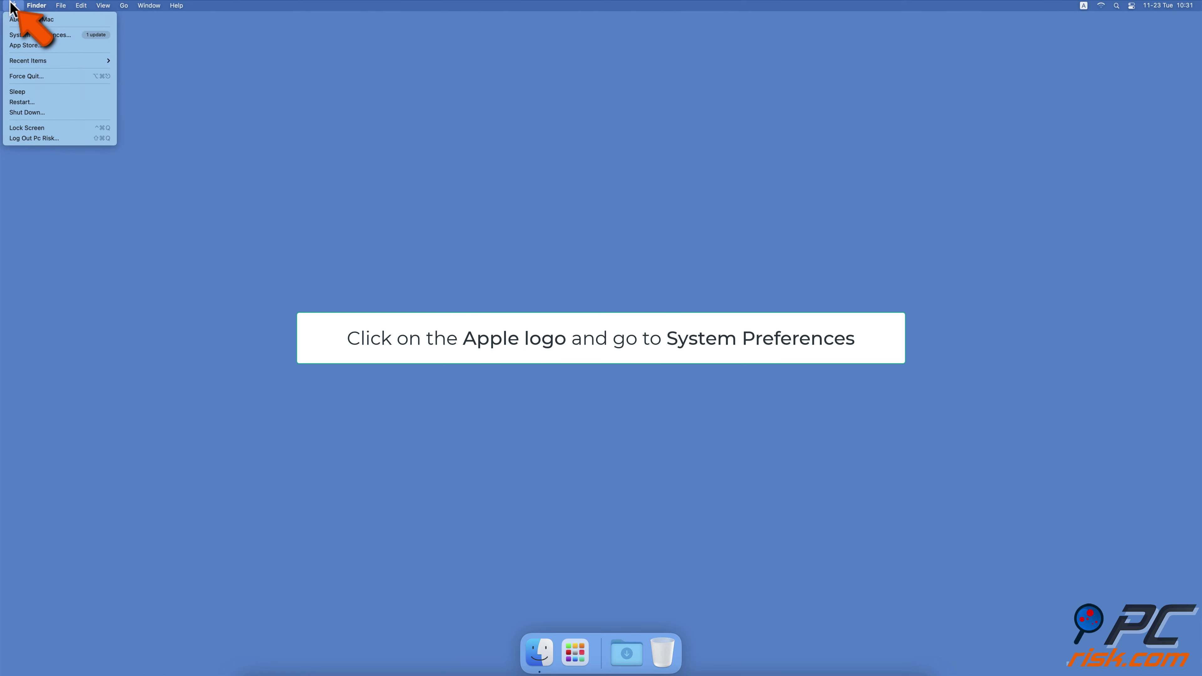
{"action": "left_click", "coordinate": [85, 38]}
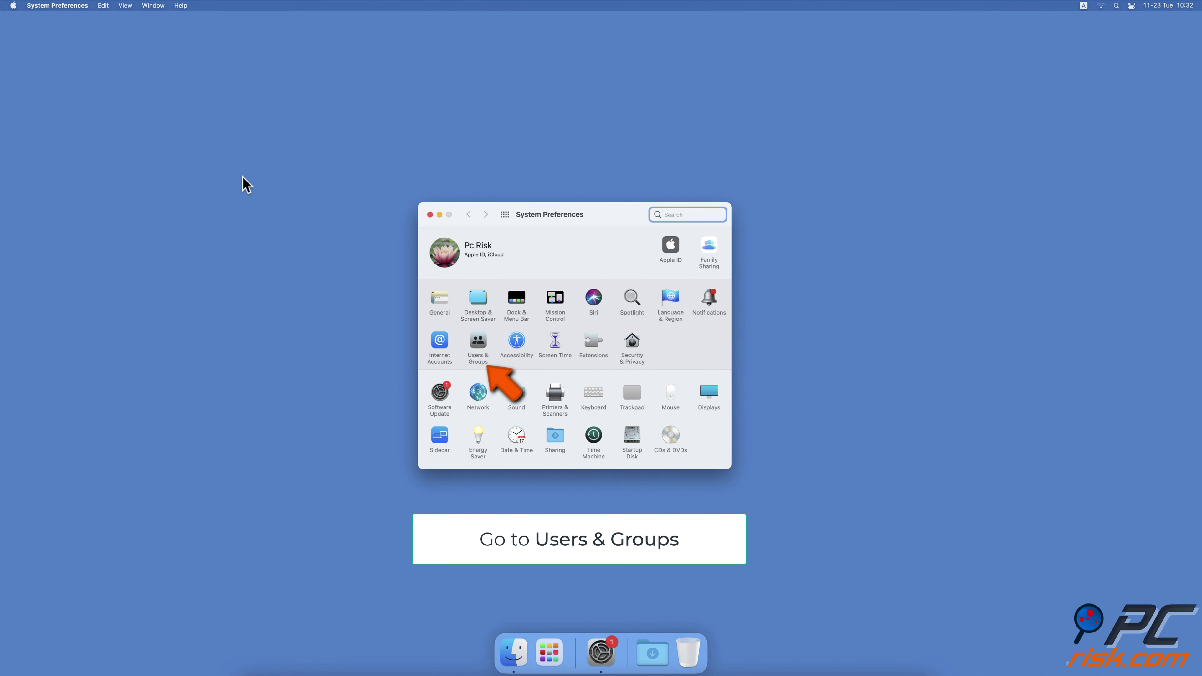
{"action": "left_click", "coordinate": [486, 346]}
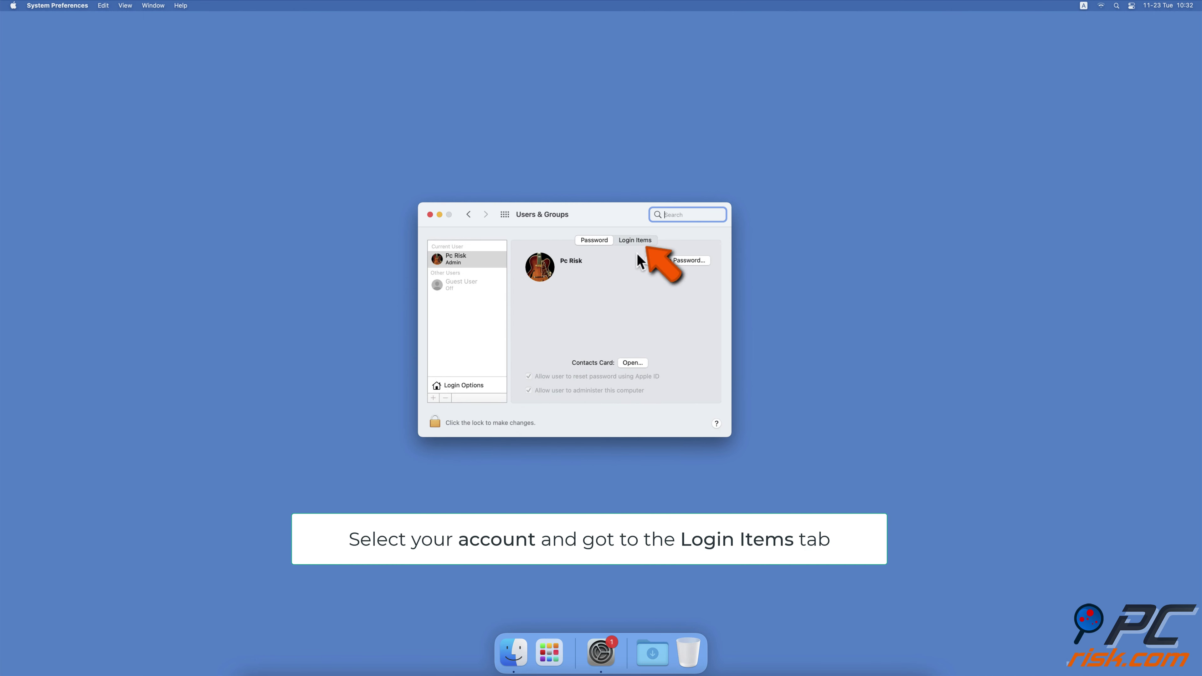
{"action": "left_click", "coordinate": [637, 242]}
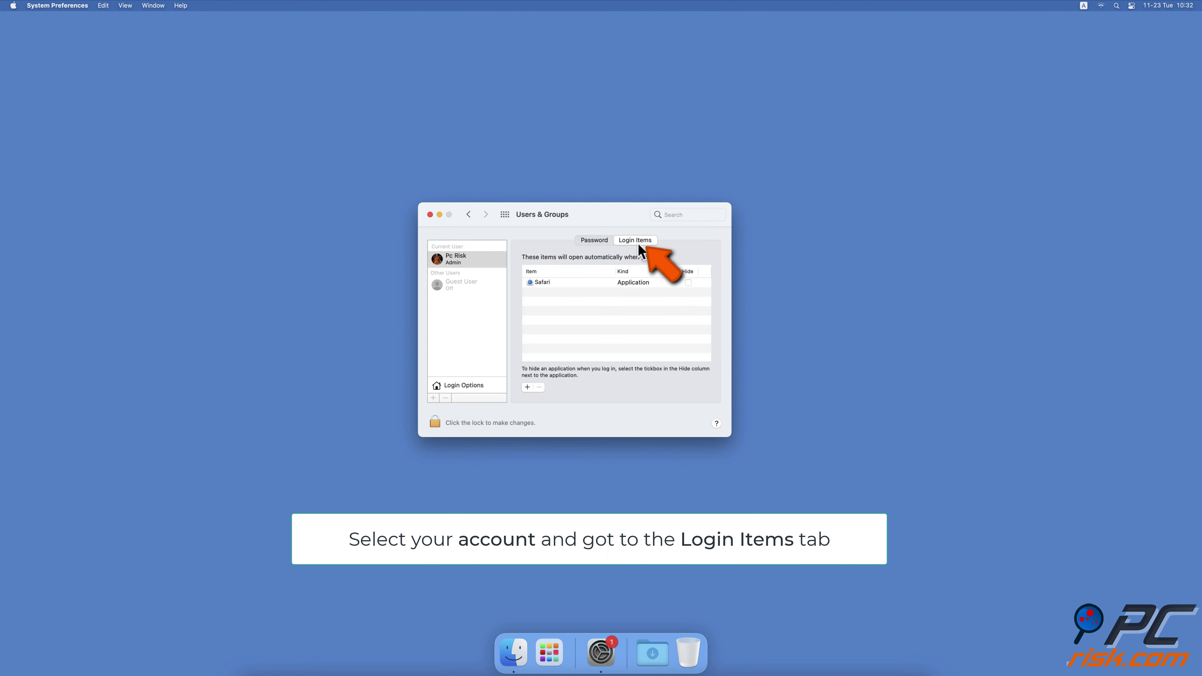
{"action": "left_click", "coordinate": [645, 283]}
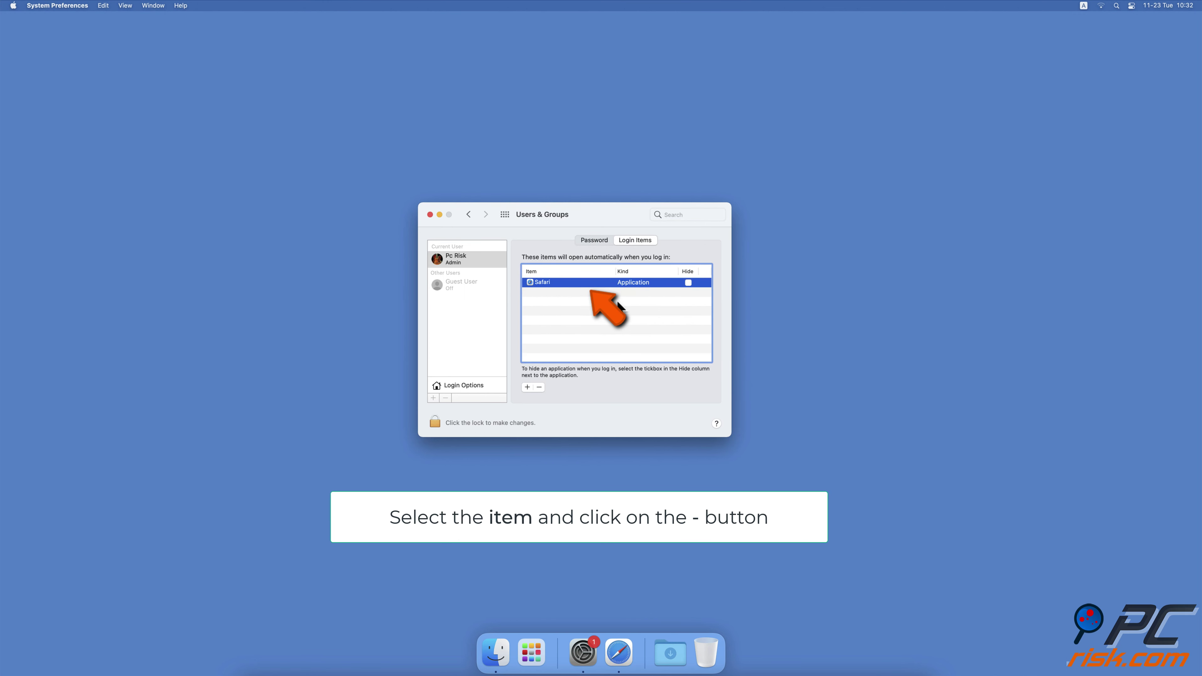
{"action": "left_click", "coordinate": [540, 388]}
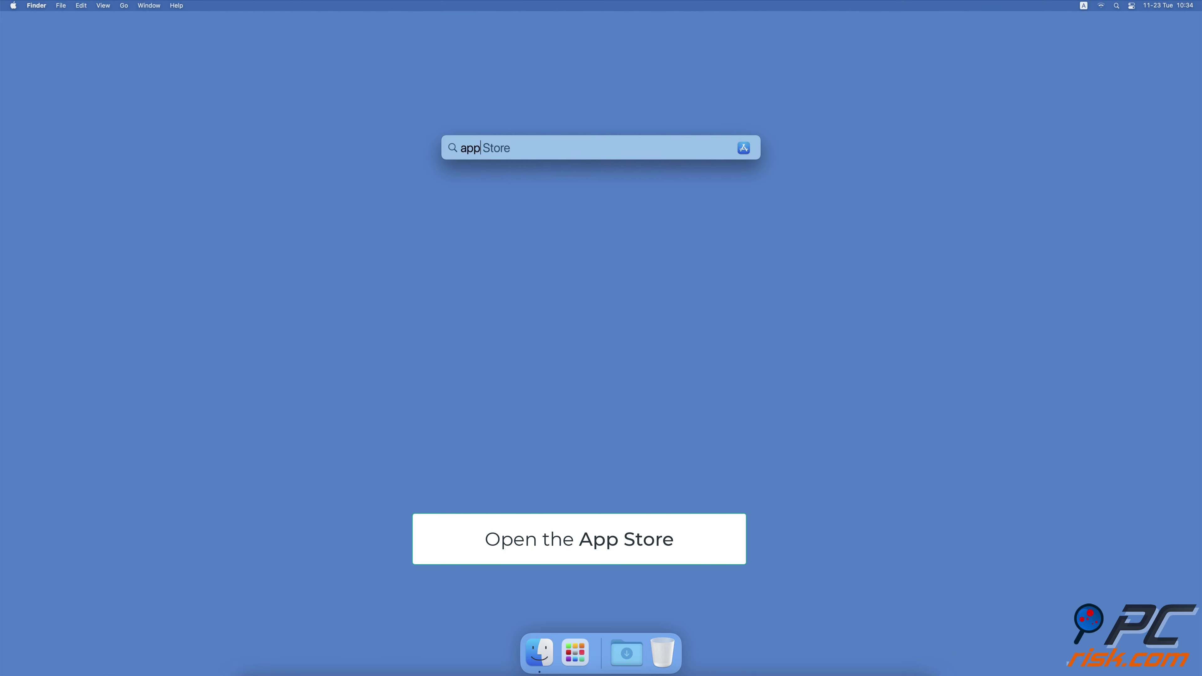
Run Update All in the App Store for HP Smart for Desktop and Pixelmator Classic
{"action": "key", "text": "Return"}
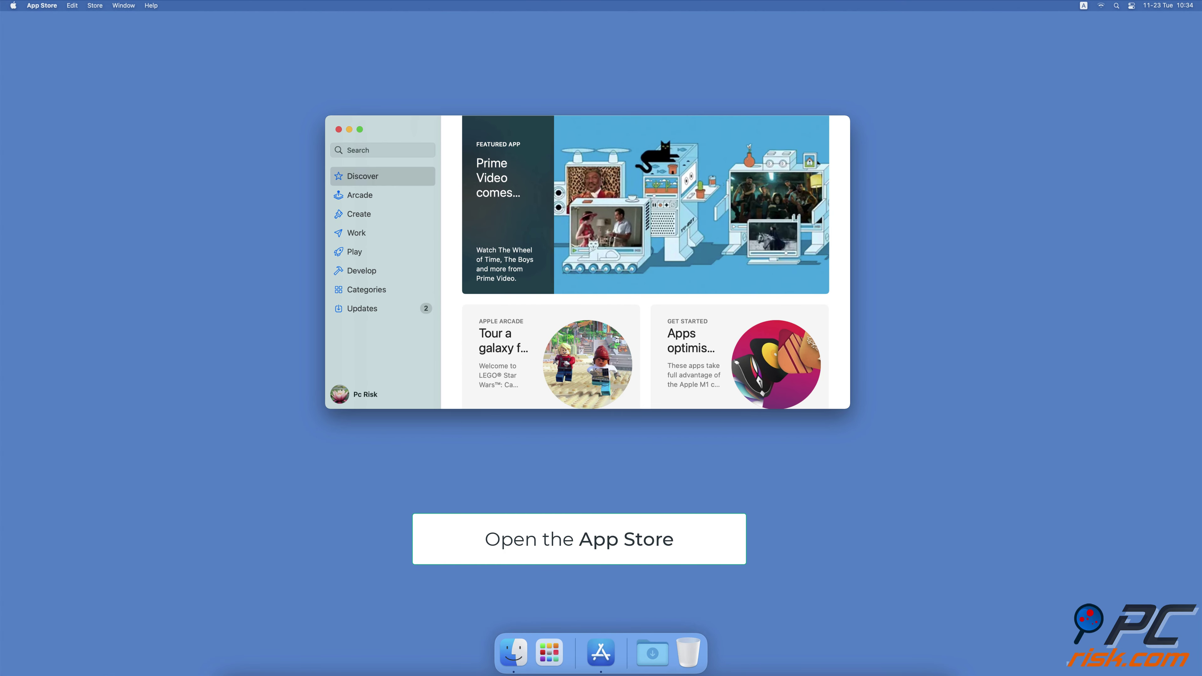
{"action": "left_click", "coordinate": [399, 310]}
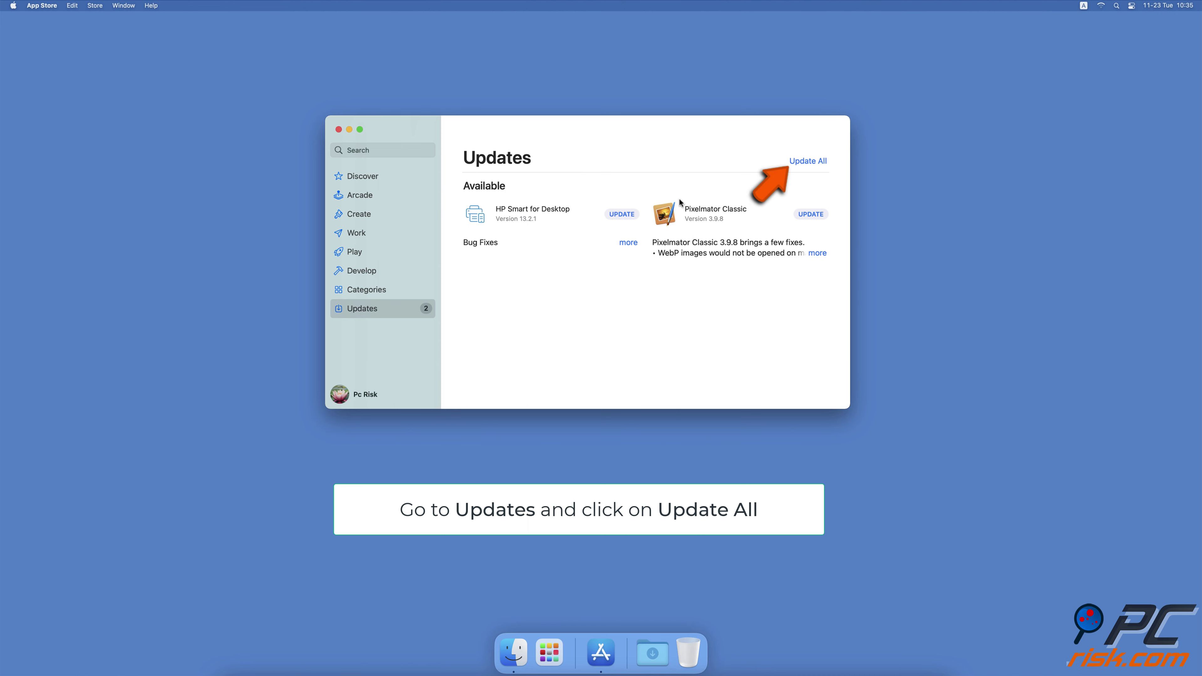
{"action": "left_click", "coordinate": [805, 164]}
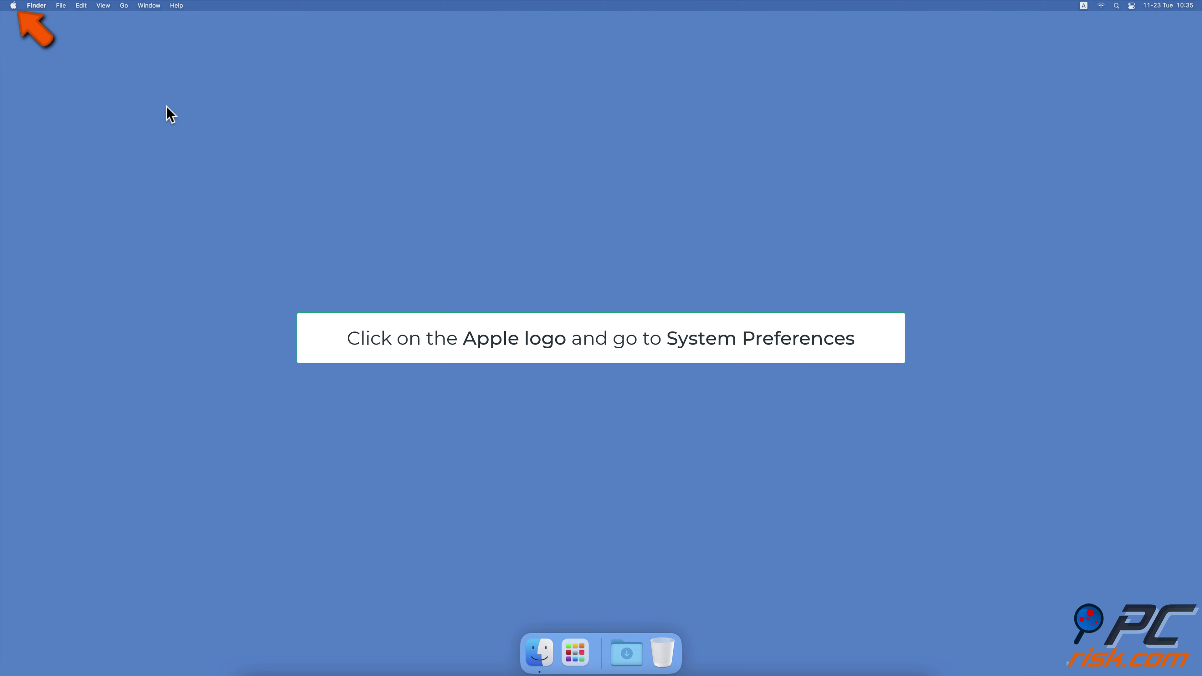
Show the Software Update pane in System Preferences to list pending macOS updates
{"action": "left_click", "coordinate": [14, 6]}
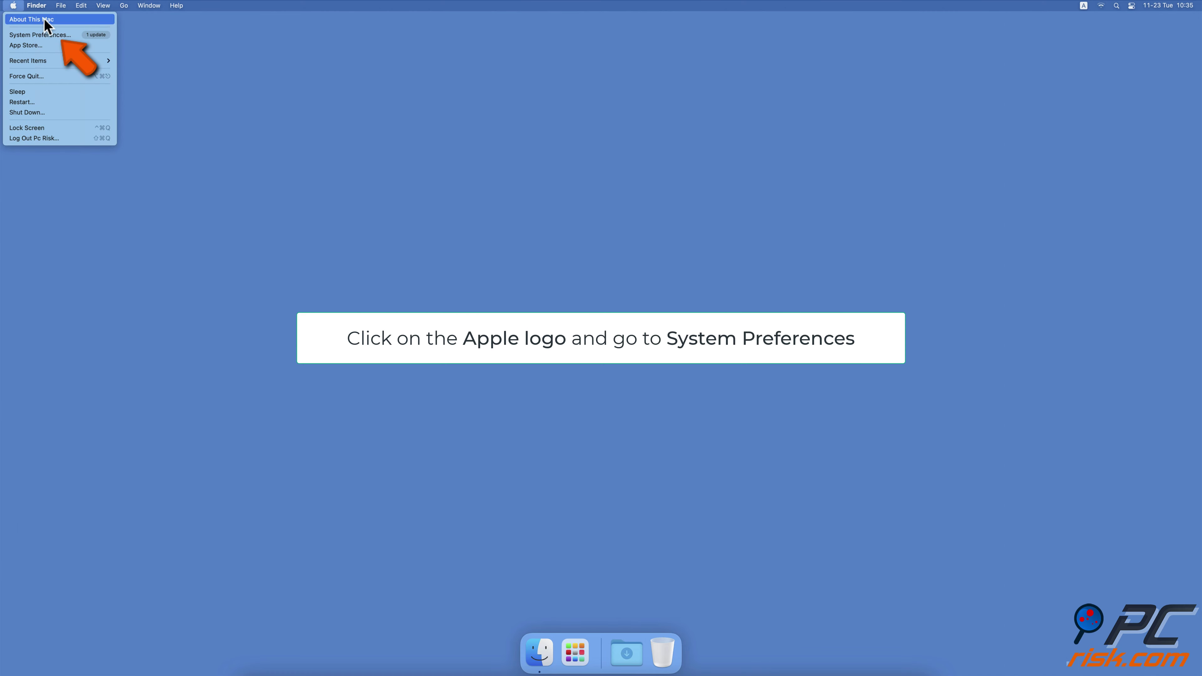
{"action": "left_click", "coordinate": [80, 37]}
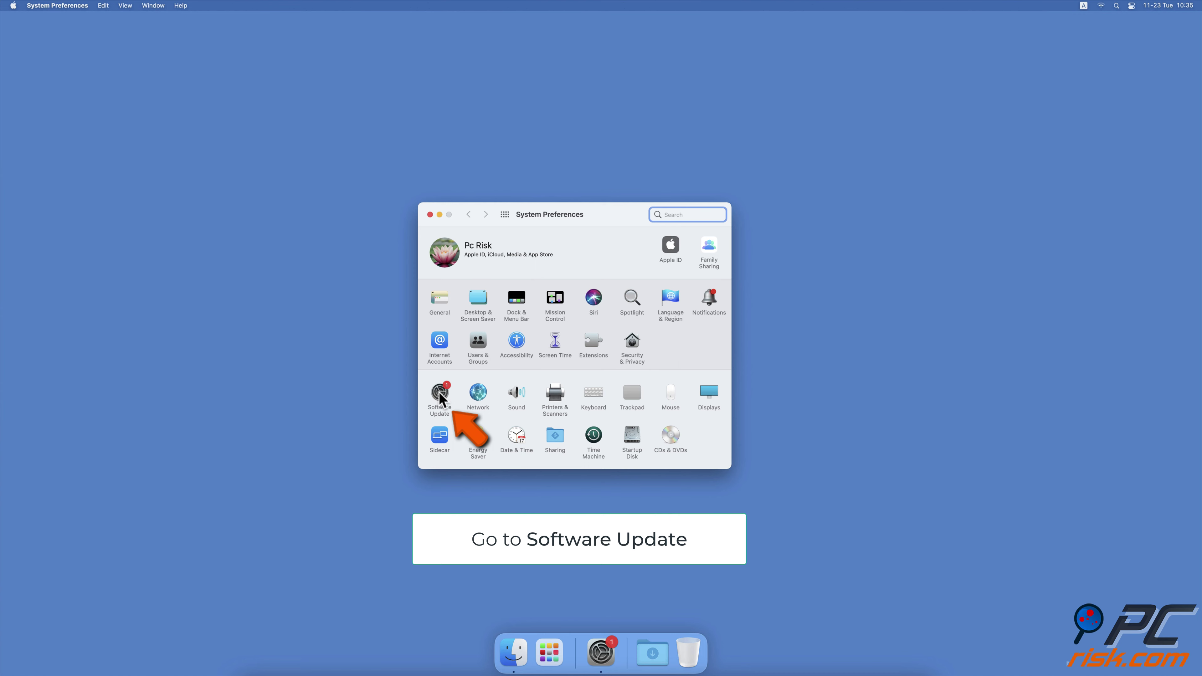
{"action": "left_click", "coordinate": [439, 392]}
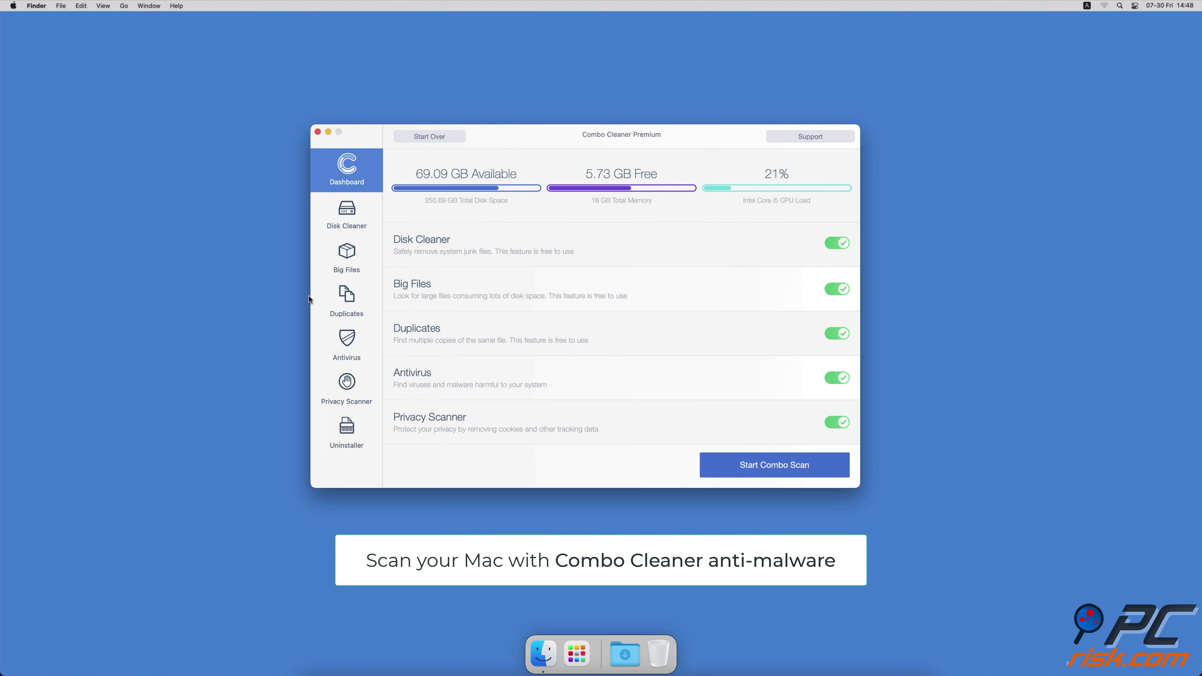
Start a Full Scan in Combo Cleaner's Antivirus module
{"action": "left_click", "coordinate": [316, 345]}
{"action": "left_click", "coordinate": [622, 220]}
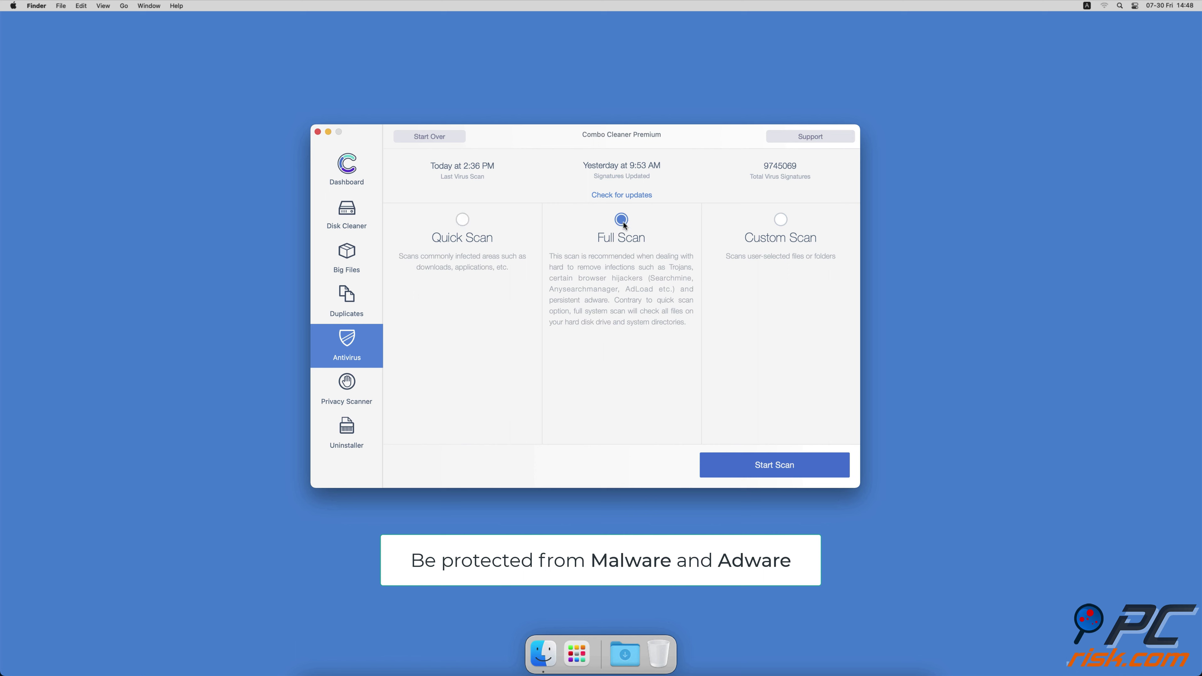
{"action": "left_click", "coordinate": [728, 467]}
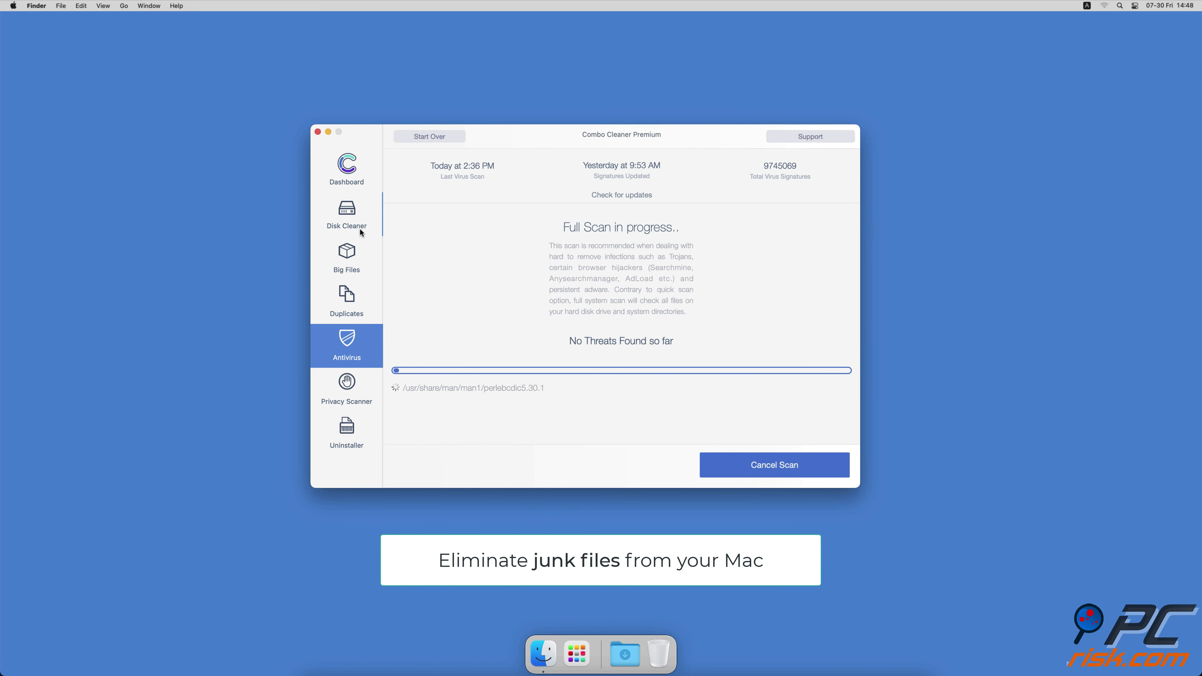
Scan for junk files in Disk Cleaner and for files over 100 MB in Big Files
{"action": "left_click", "coordinate": [347, 221]}
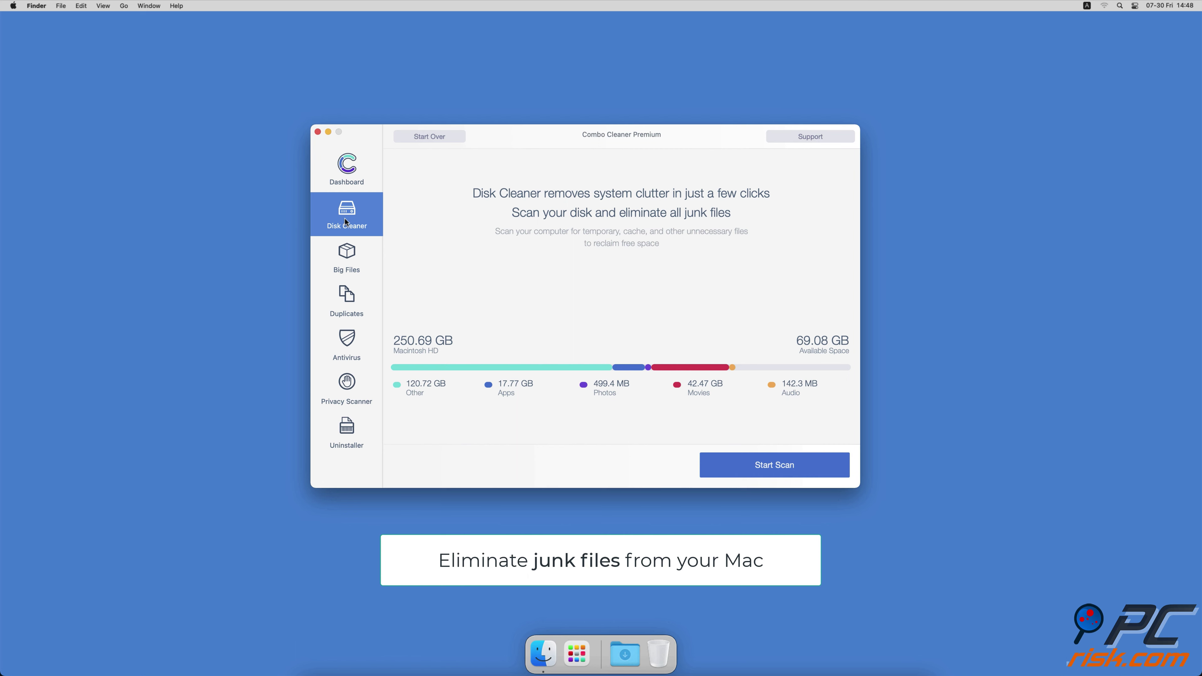
{"action": "left_click", "coordinate": [733, 469]}
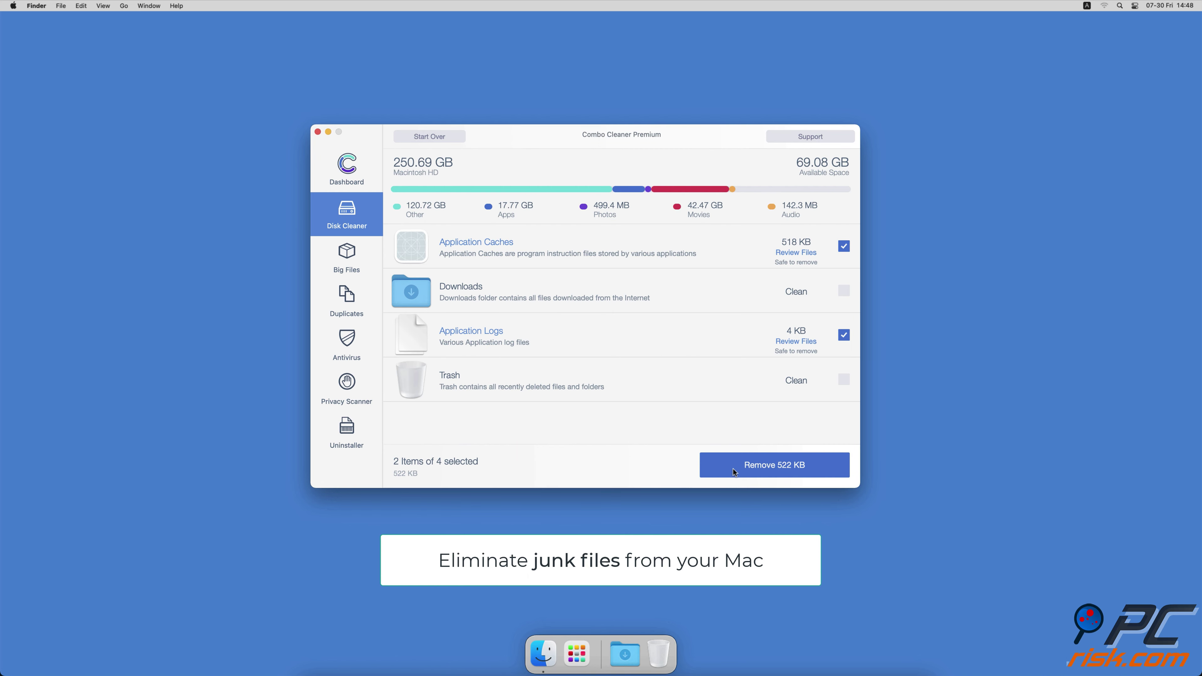
{"action": "left_click", "coordinate": [372, 264]}
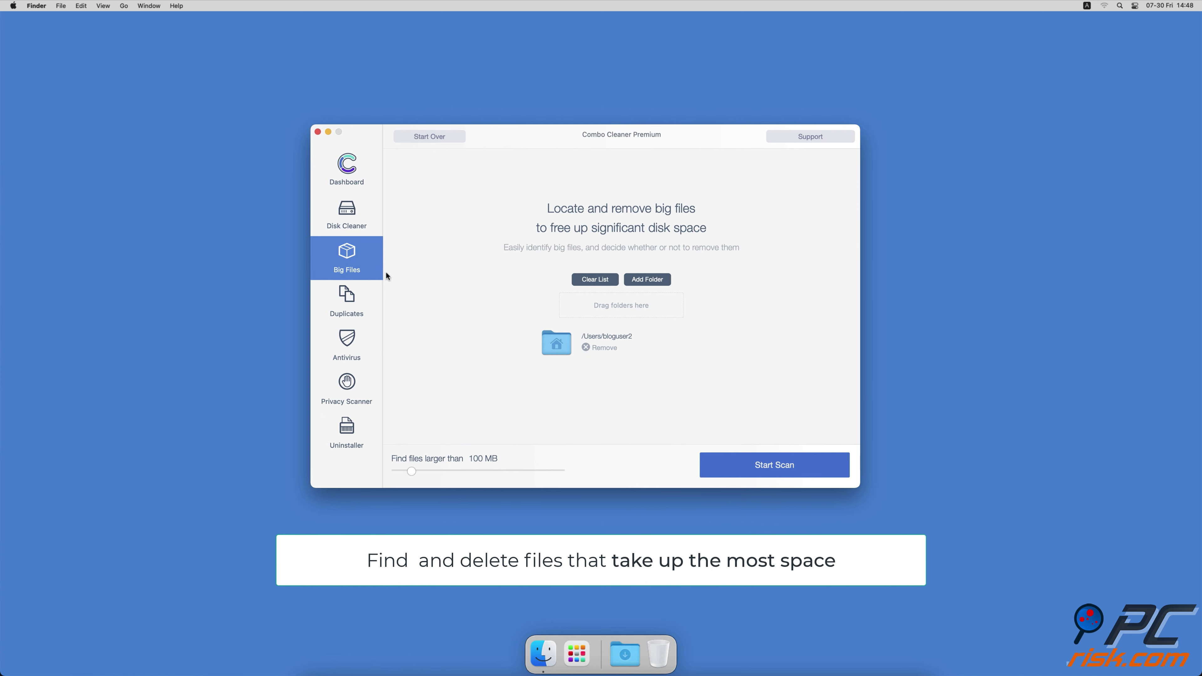
{"action": "left_click", "coordinate": [723, 462]}
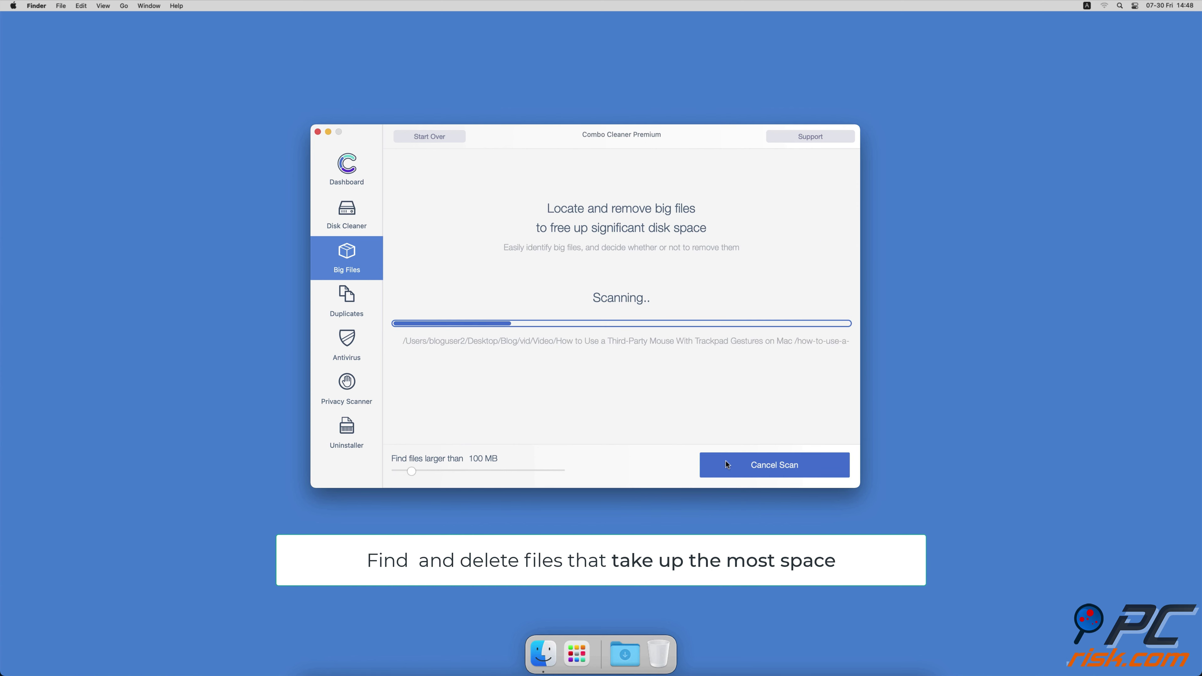
{"action": "left_click", "coordinate": [366, 305]}
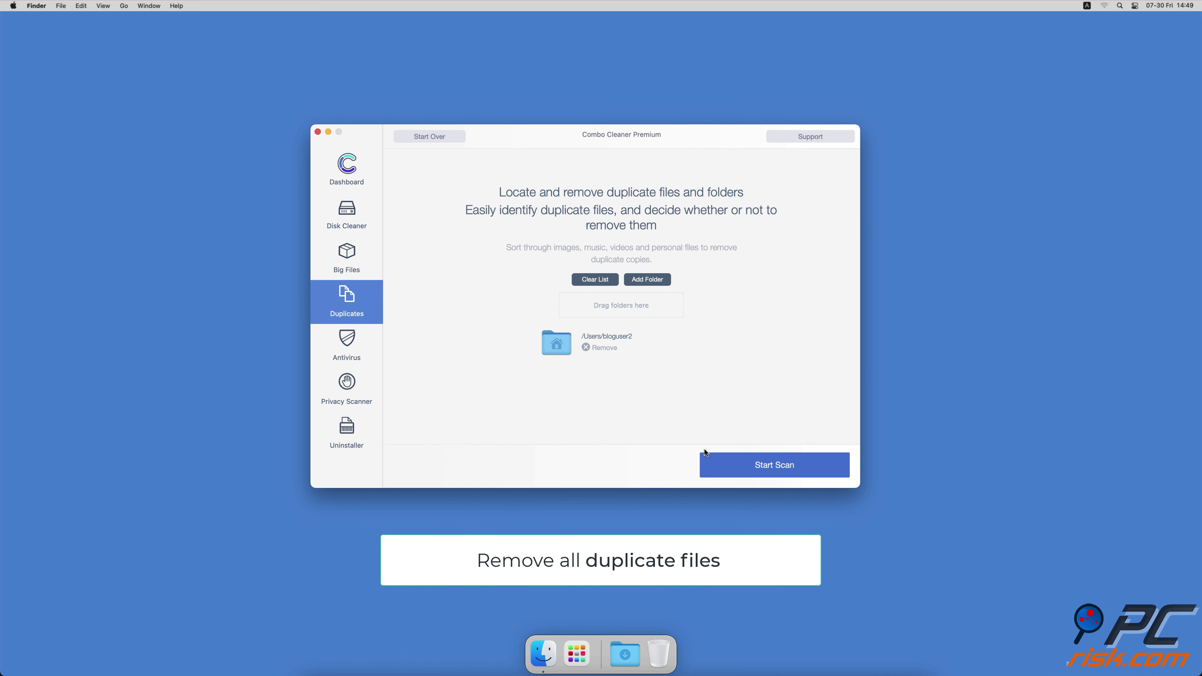
Start the Duplicates, Privacy Scanner and Uninstaller scans in Combo Cleaner
{"action": "left_click", "coordinate": [726, 462]}
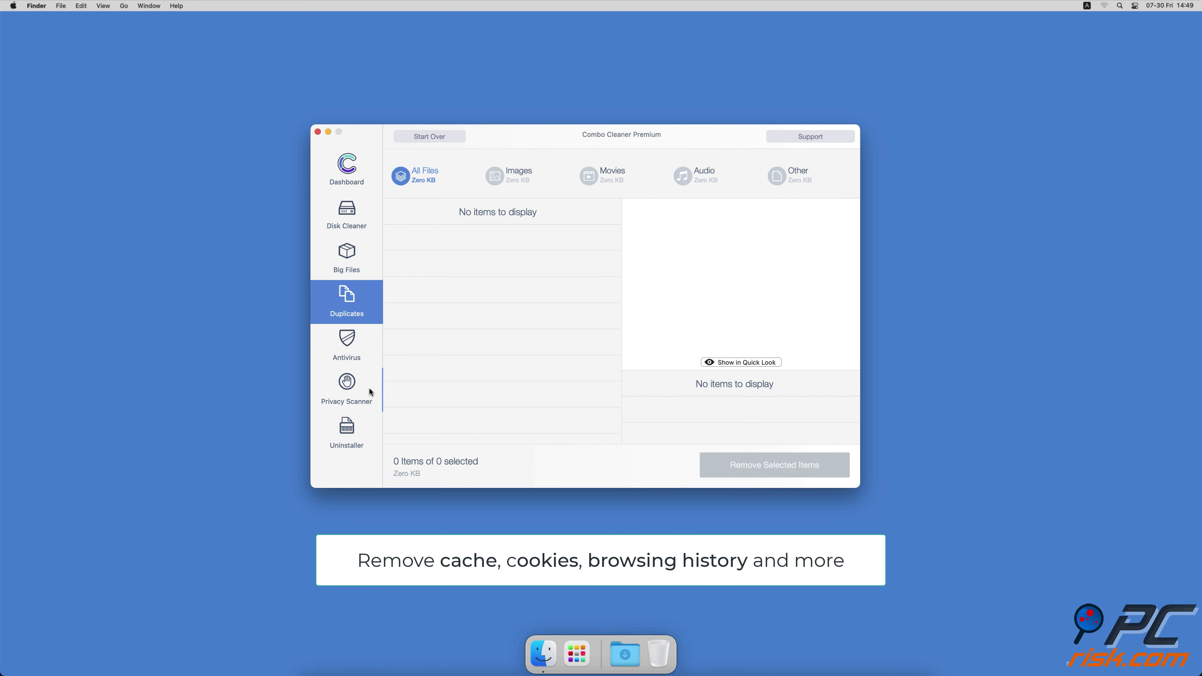
{"action": "left_click", "coordinate": [370, 390]}
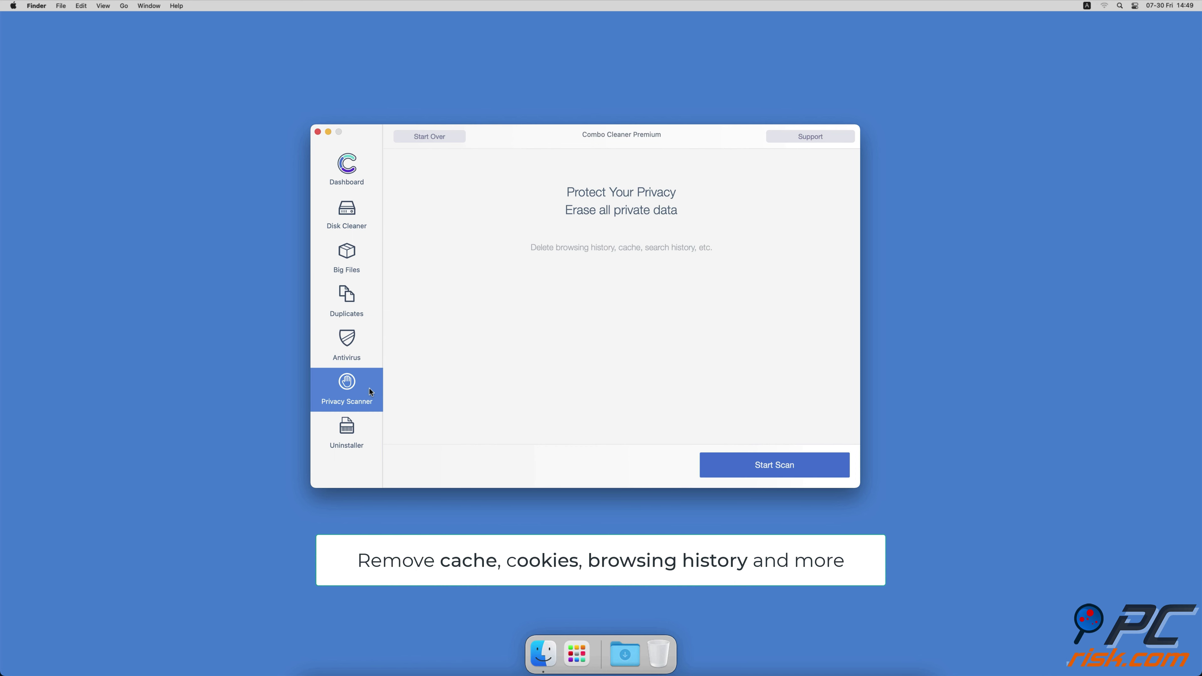
{"action": "left_click", "coordinate": [713, 465]}
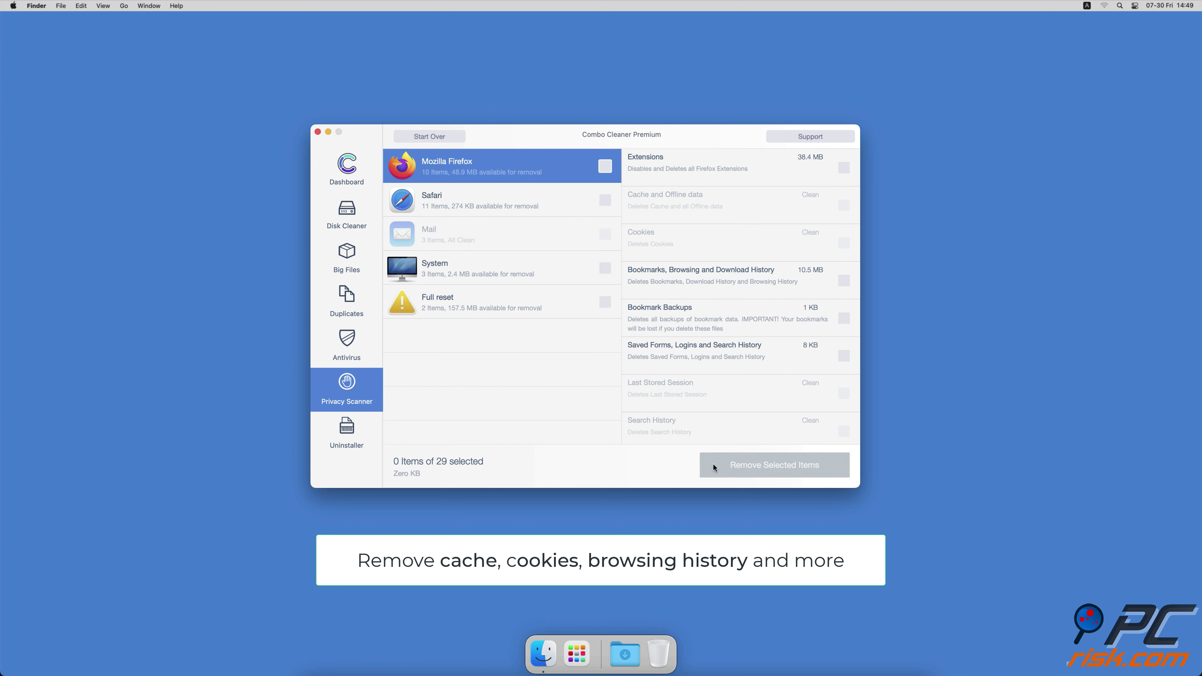
{"action": "left_click", "coordinate": [374, 442]}
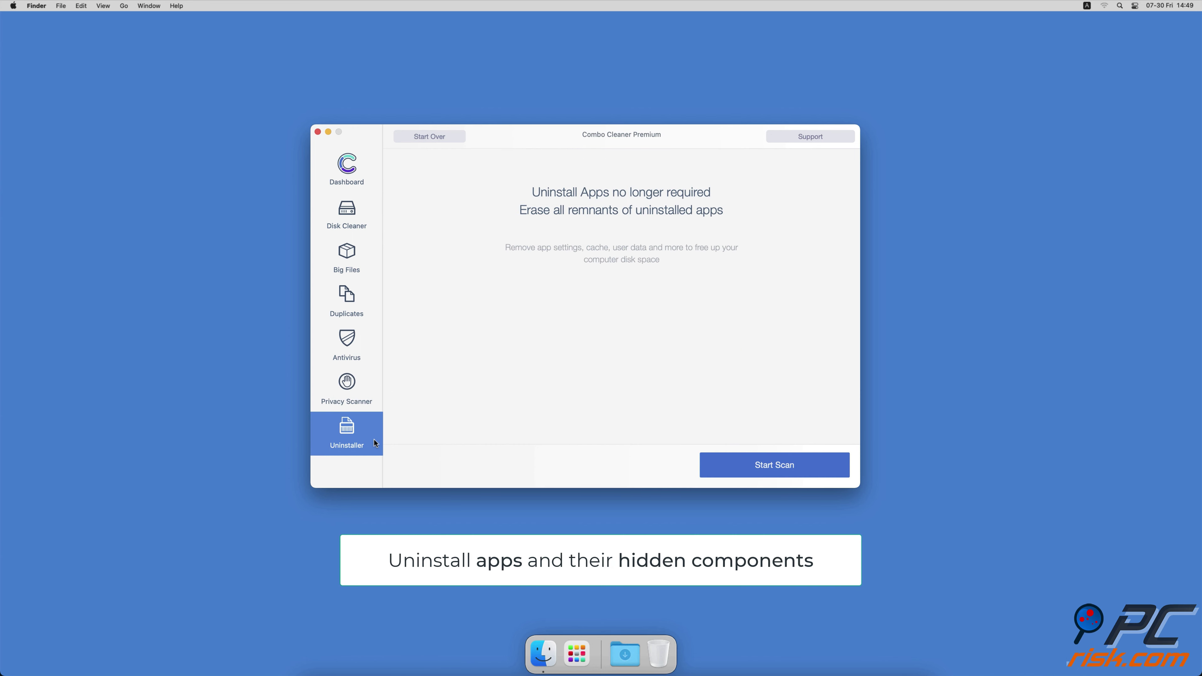
{"action": "left_click", "coordinate": [713, 466]}
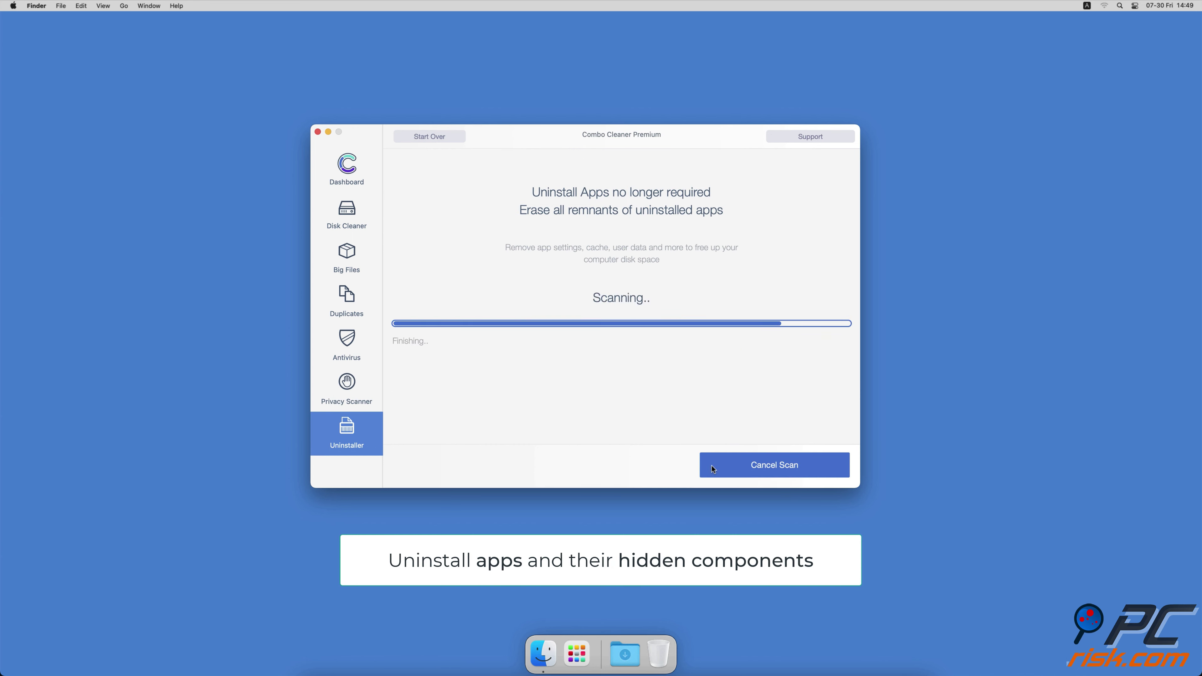